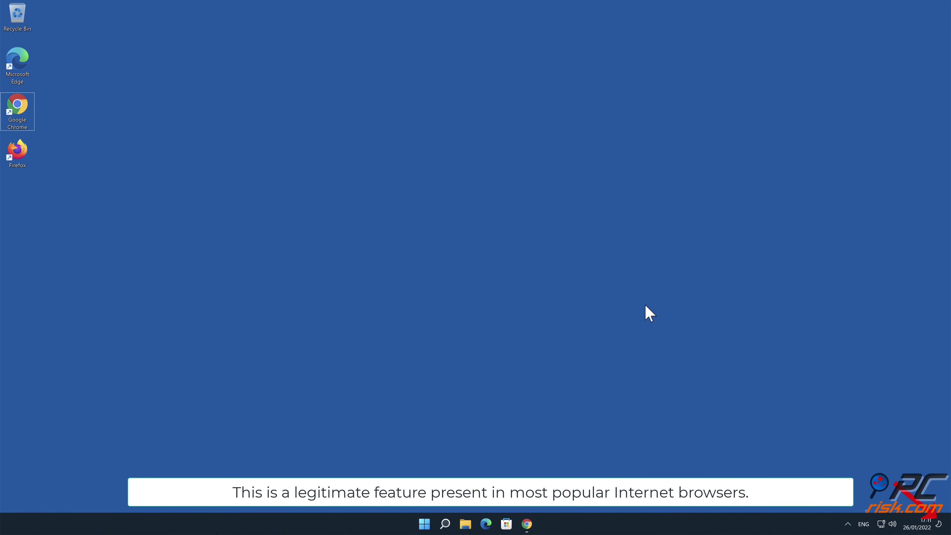
Launch Chrome from the taskbar on the shibforlulz.com video page asking to show notifications.
left_click(531, 523)
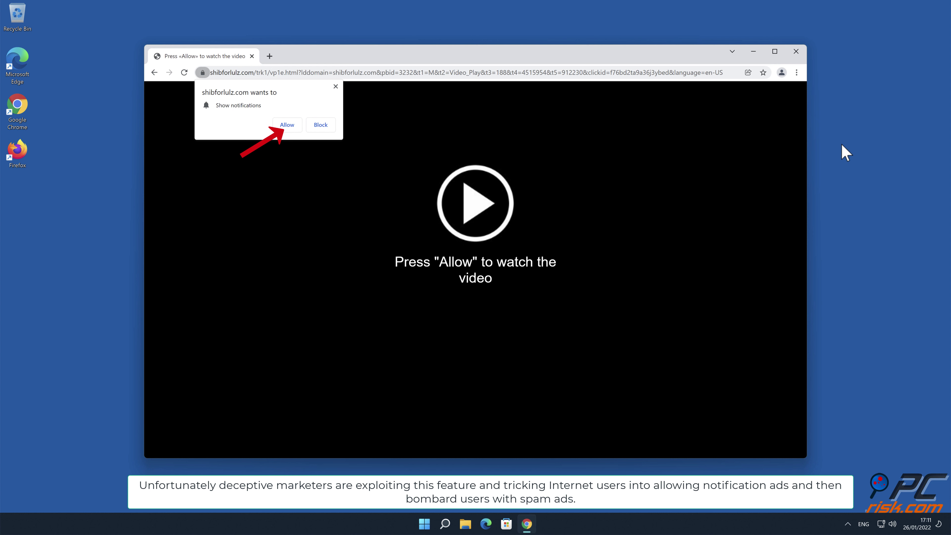
Allow shibforlulz.com to show notifications, then close the Chrome window.
left_click(288, 125)
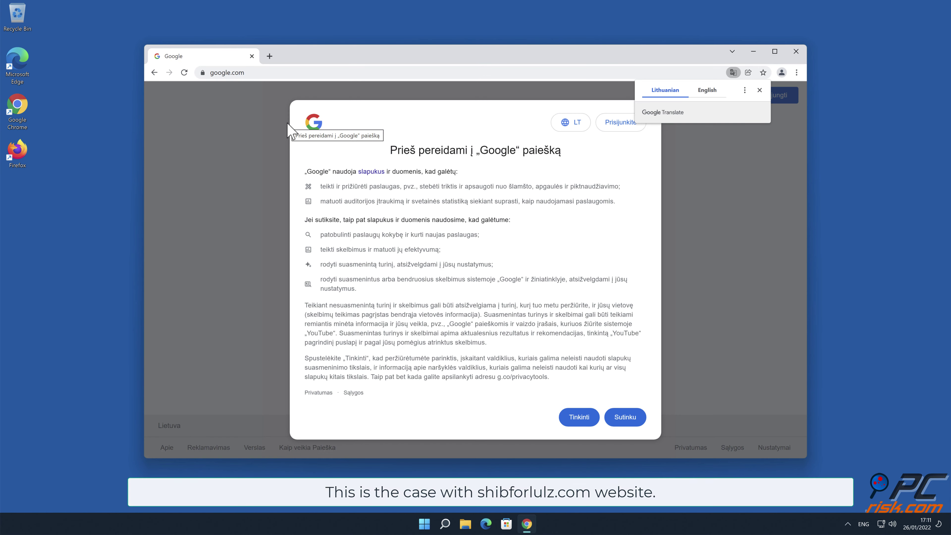
left_click(790, 51)
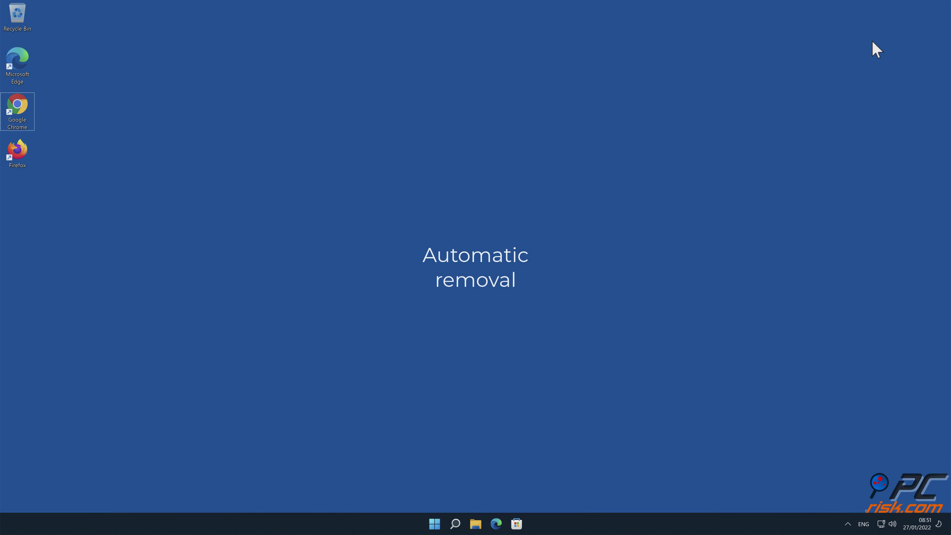
double_click(29, 114)
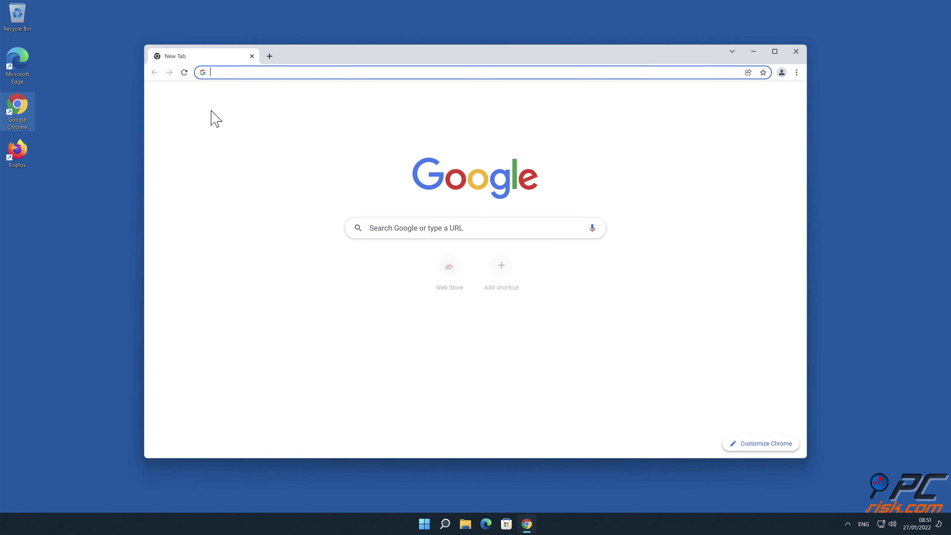
type("www.com")
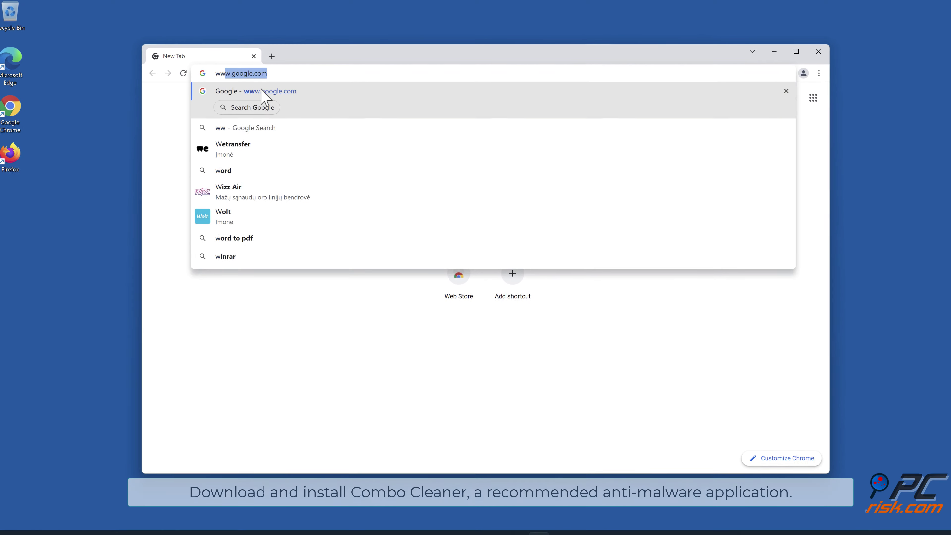
type("bocleaner")
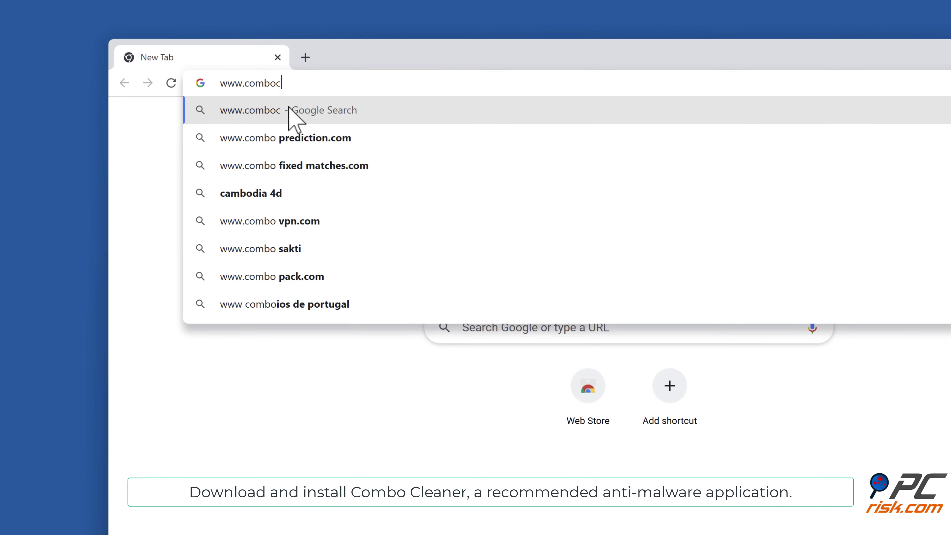
type(".com")
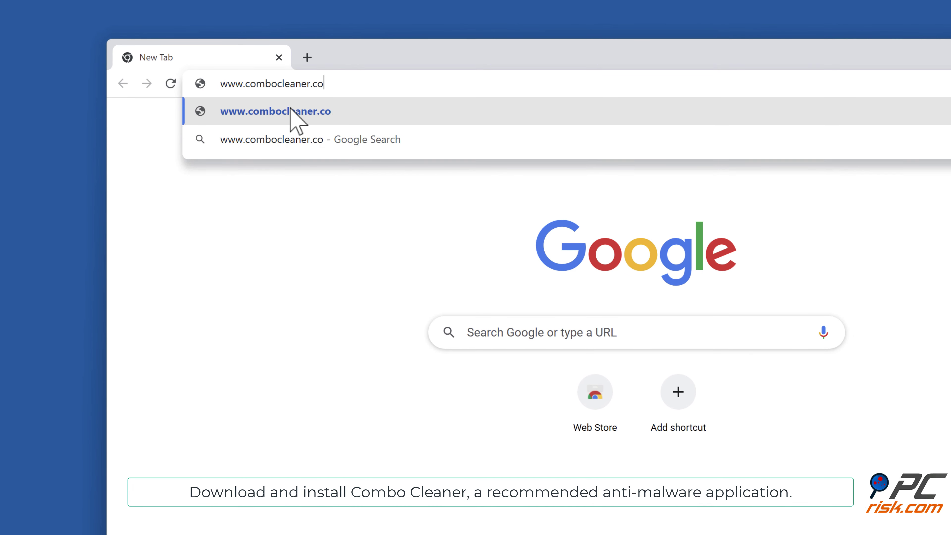
key("Return")
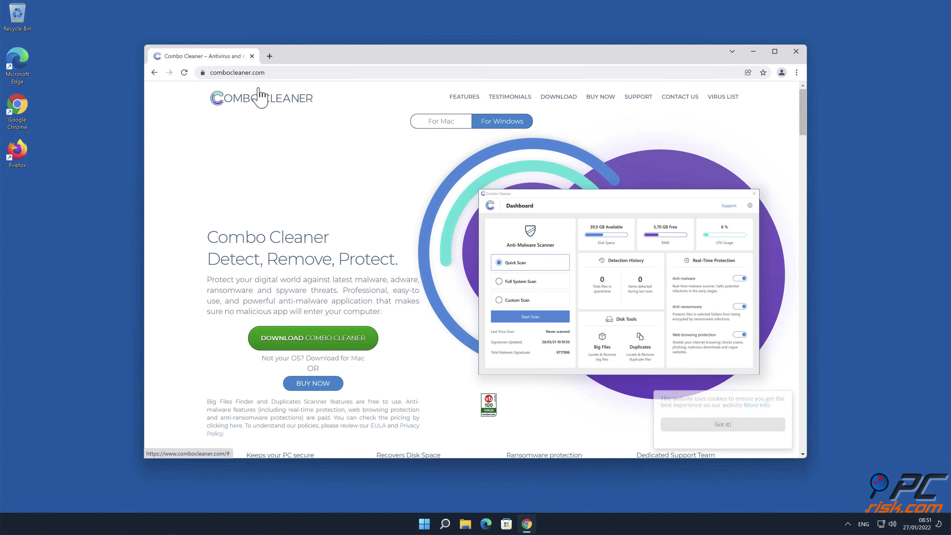
Download CCSetup.exe, install and launch Combo Cleaner, then close Chrome.
left_click(305, 336)
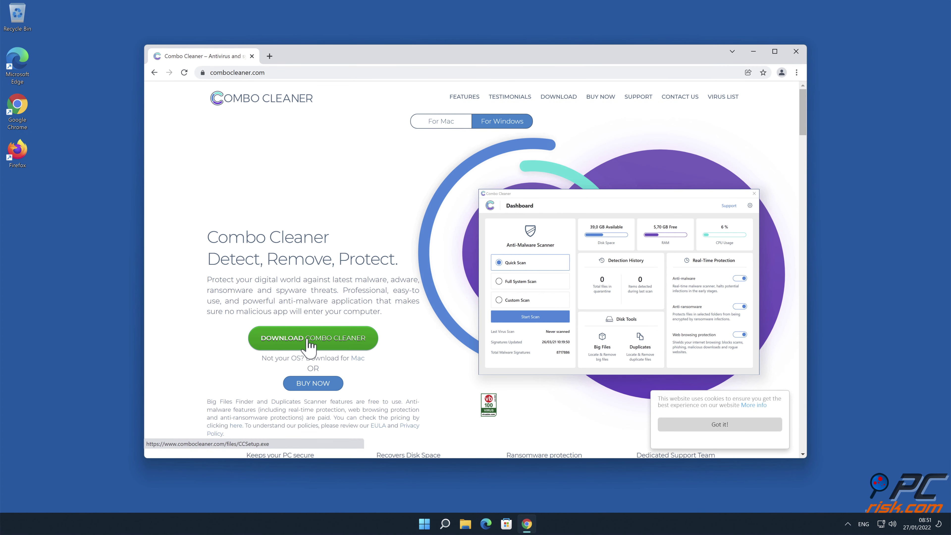
left_click(219, 446)
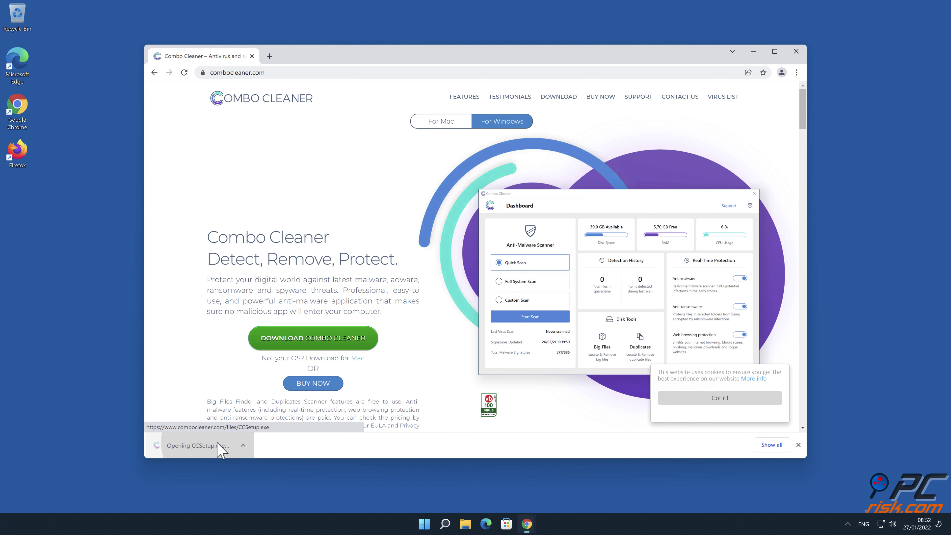
left_click(437, 337)
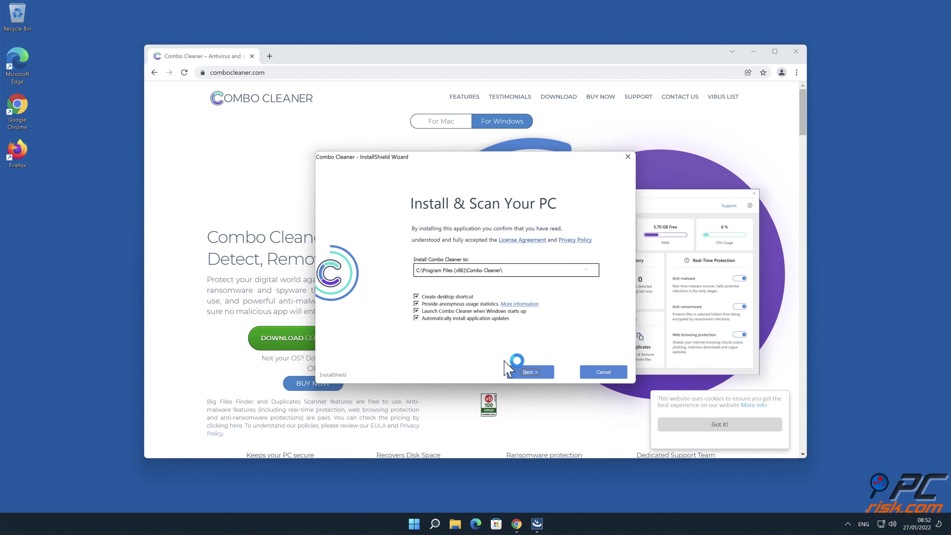
left_click(528, 372)
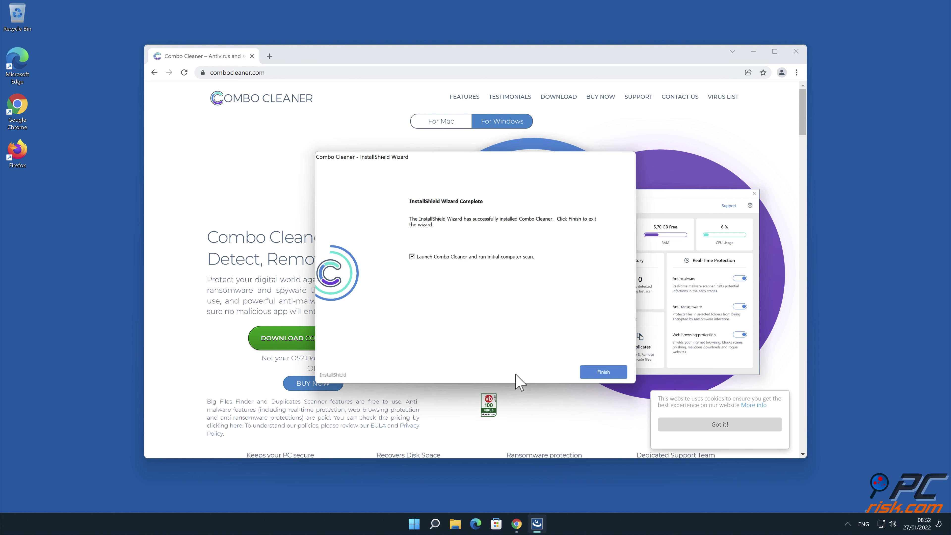
left_click(603, 371)
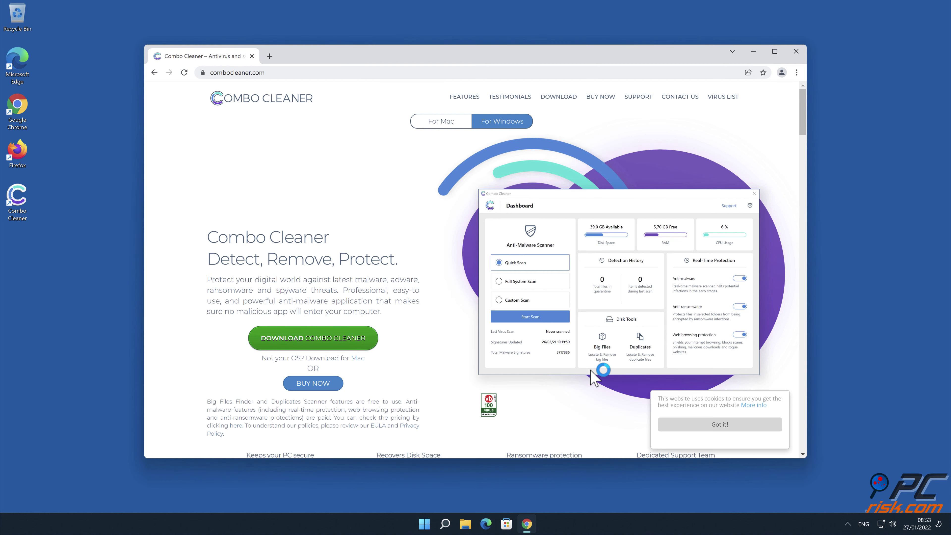
left_click(796, 51)
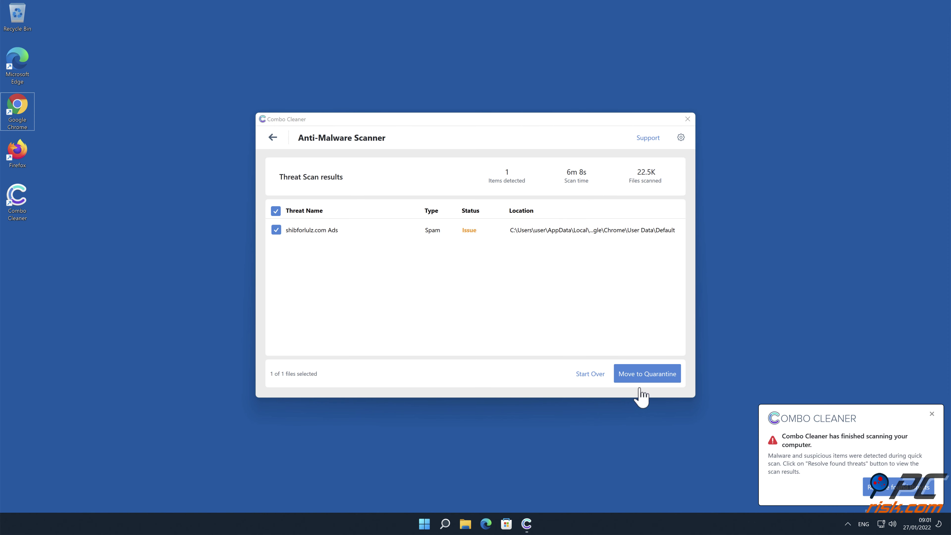
Move the shibforlulz.com Ads (Spam) threat to quarantine and dismiss the scan summary.
left_click(642, 378)
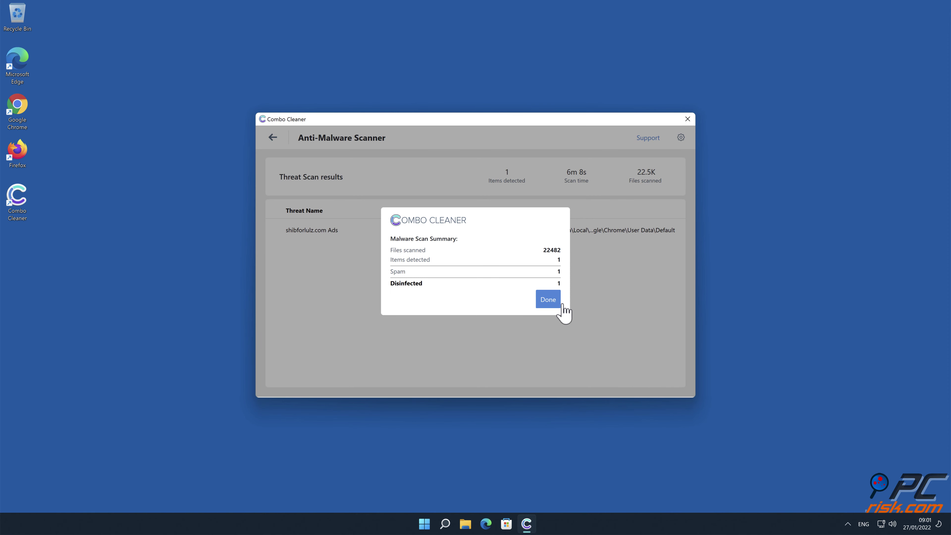
left_click(549, 299)
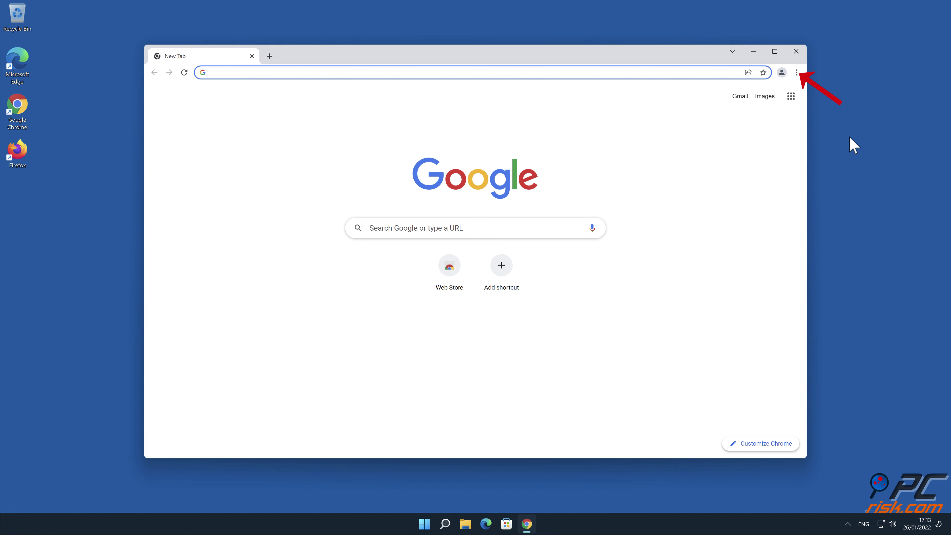
Go to Chrome's Settings page via the three-dot menu.
left_click(796, 74)
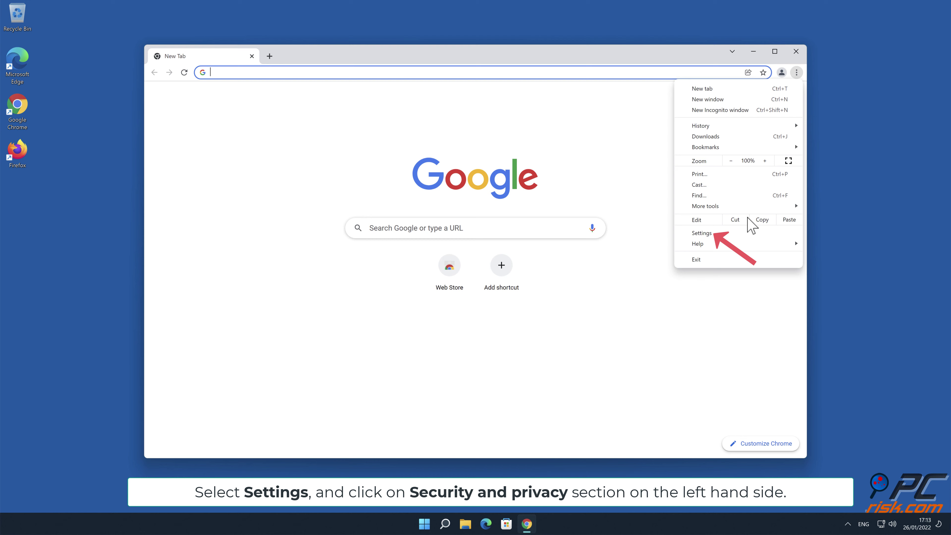
left_click(746, 233)
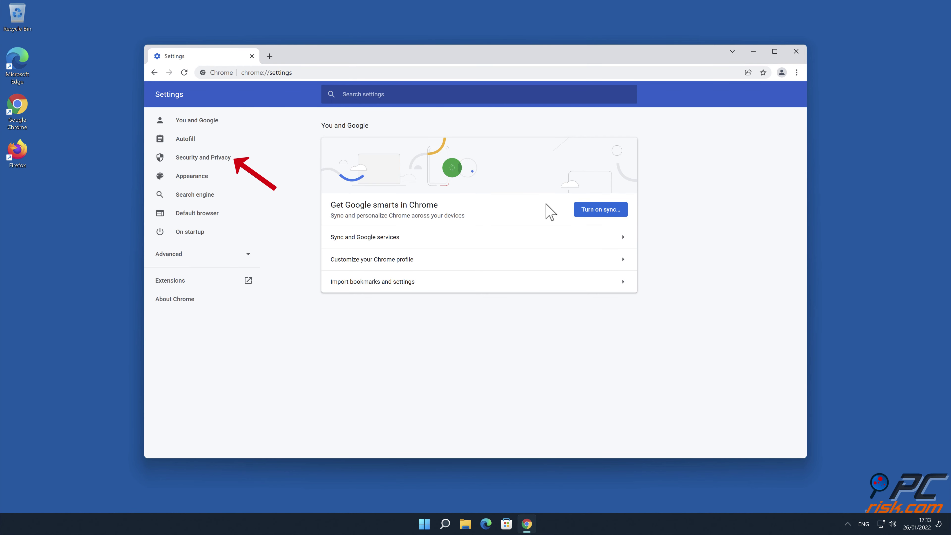
Under Site Settings > Notifications, remove shibforlulz.com from the allowed sites, then close Chrome.
left_click(219, 161)
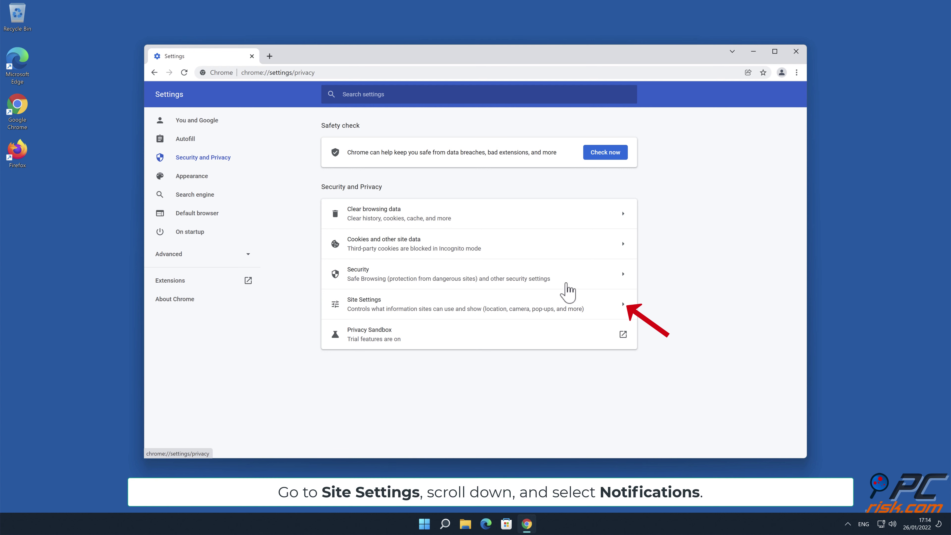
left_click(624, 313)
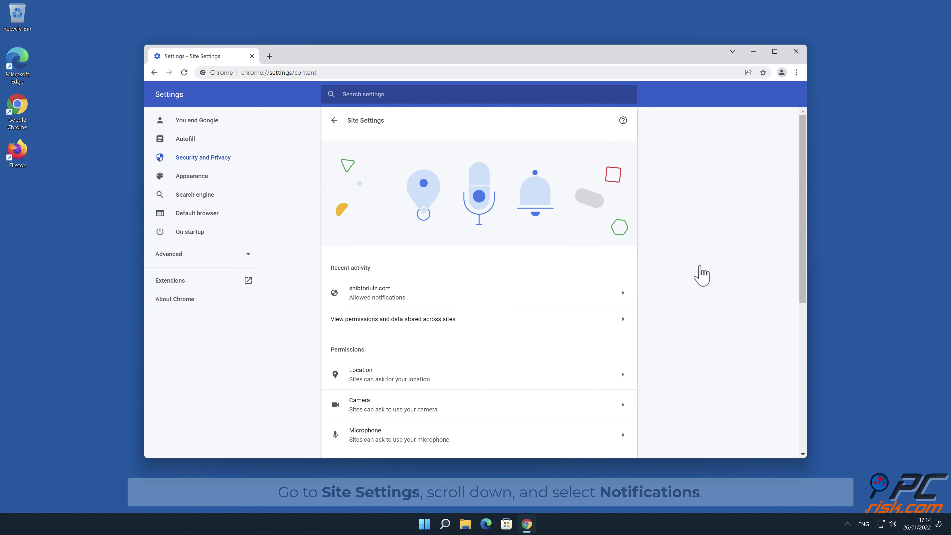
left_click_drag(802, 195, 801, 305)
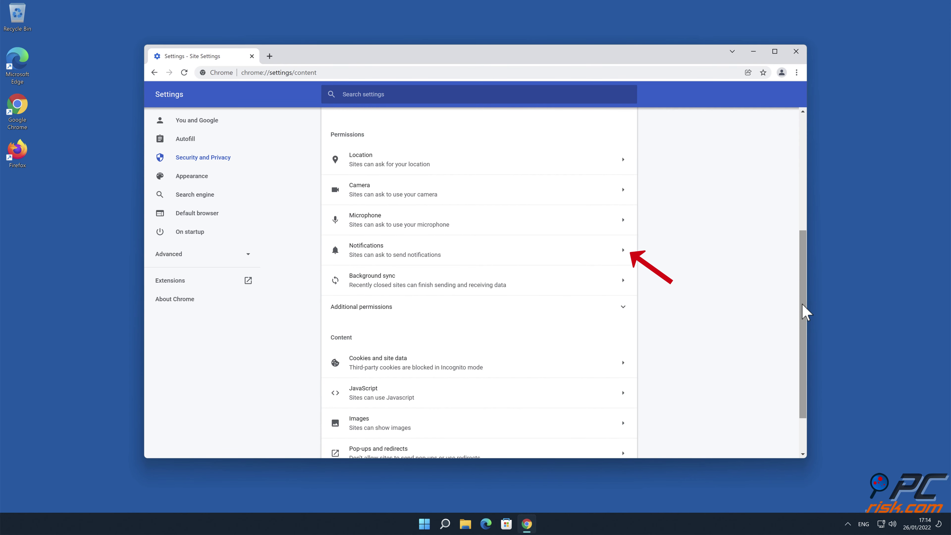
left_click(623, 250)
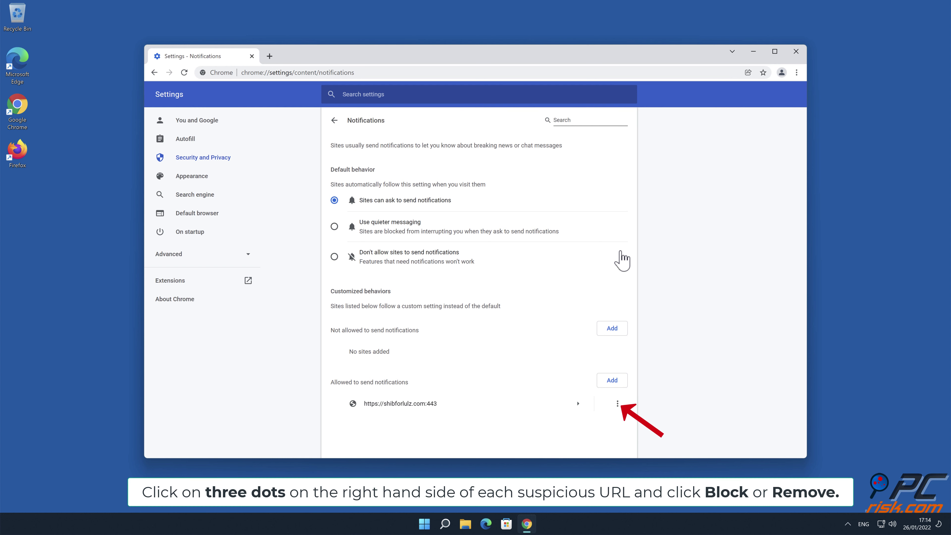
left_click(616, 403)
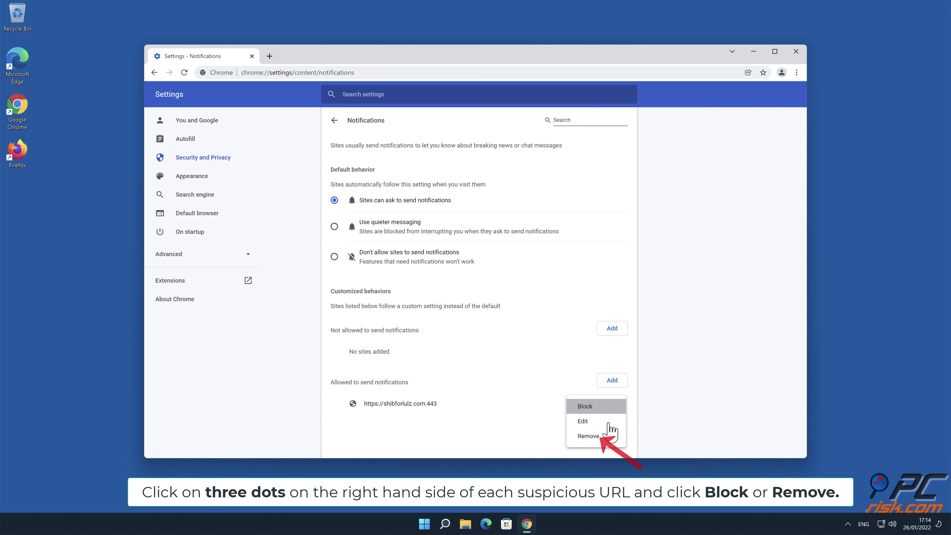
left_click(603, 436)
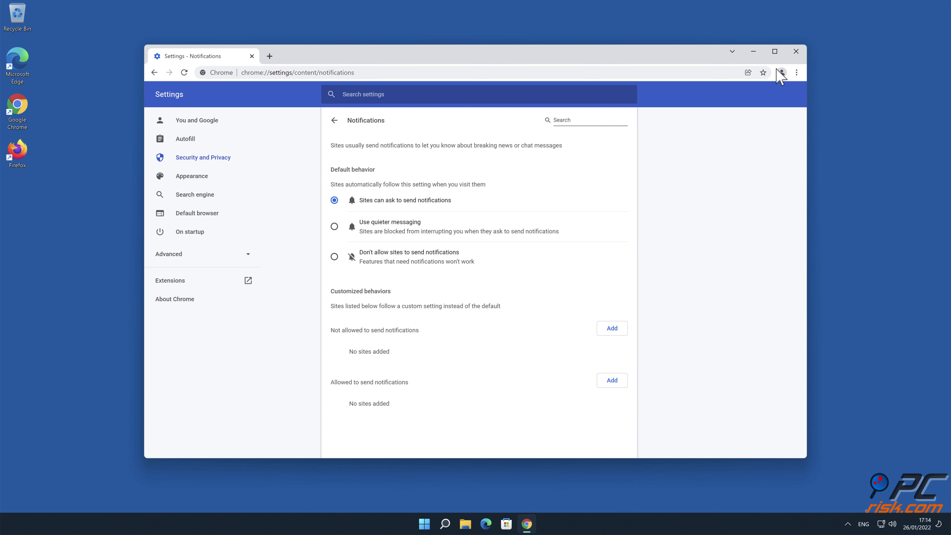
left_click(795, 54)
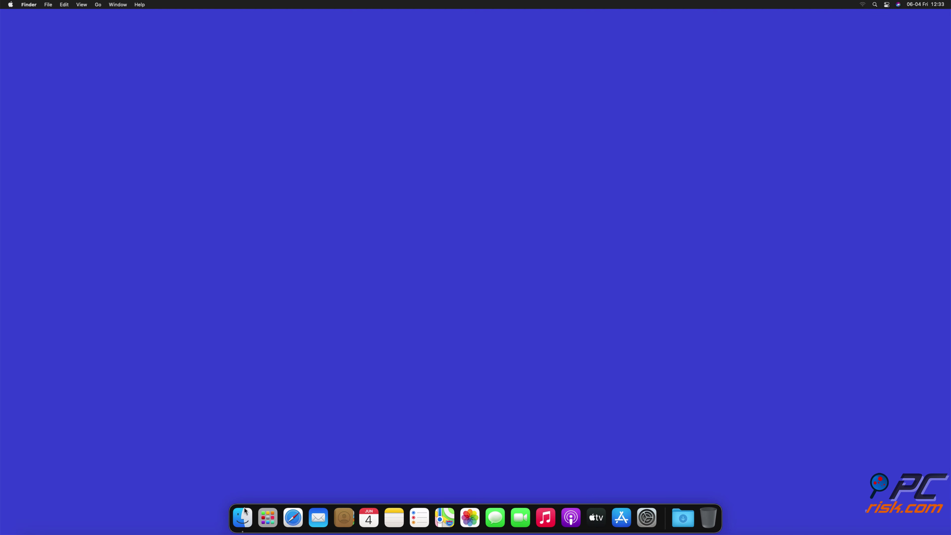
Launch Safari and bring up the Notifications list under Preferences > Websites.
left_click(287, 521)
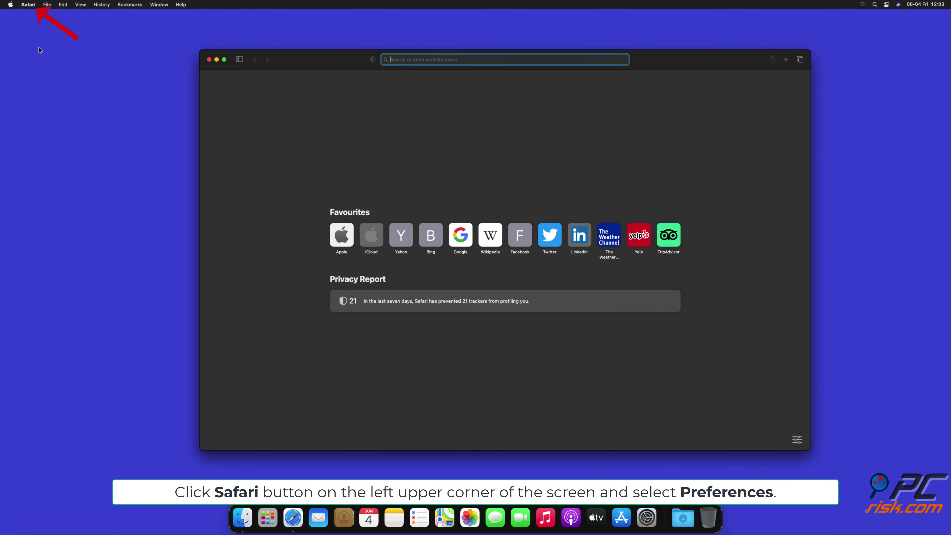
left_click(30, 5)
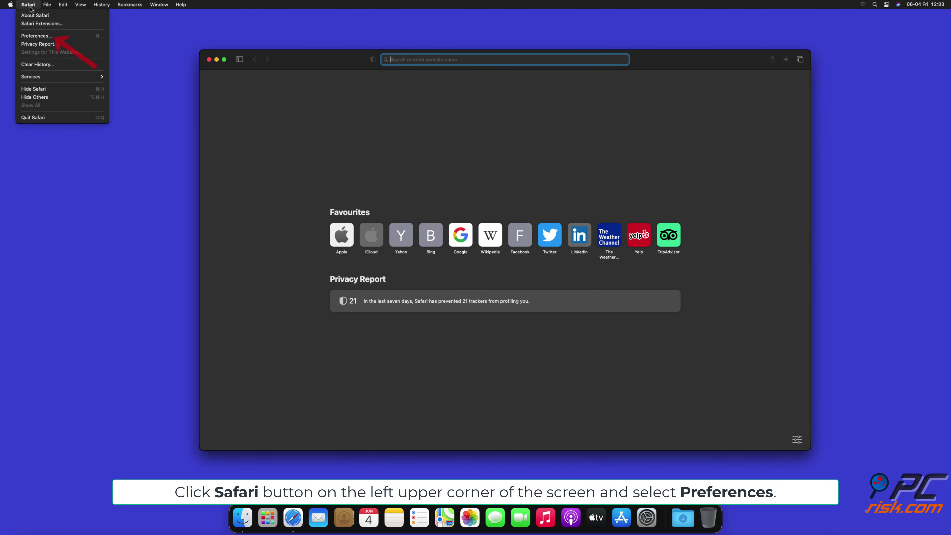
left_click(47, 37)
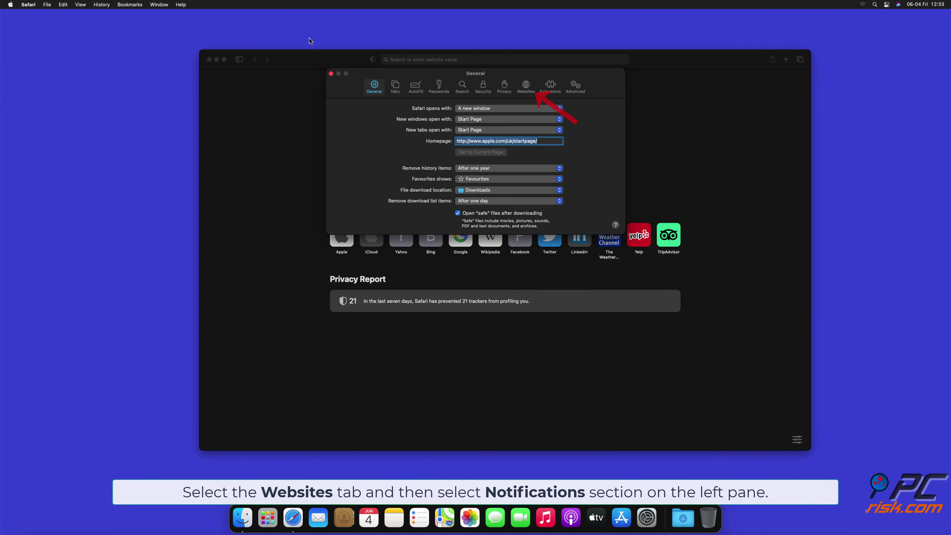
left_click(524, 86)
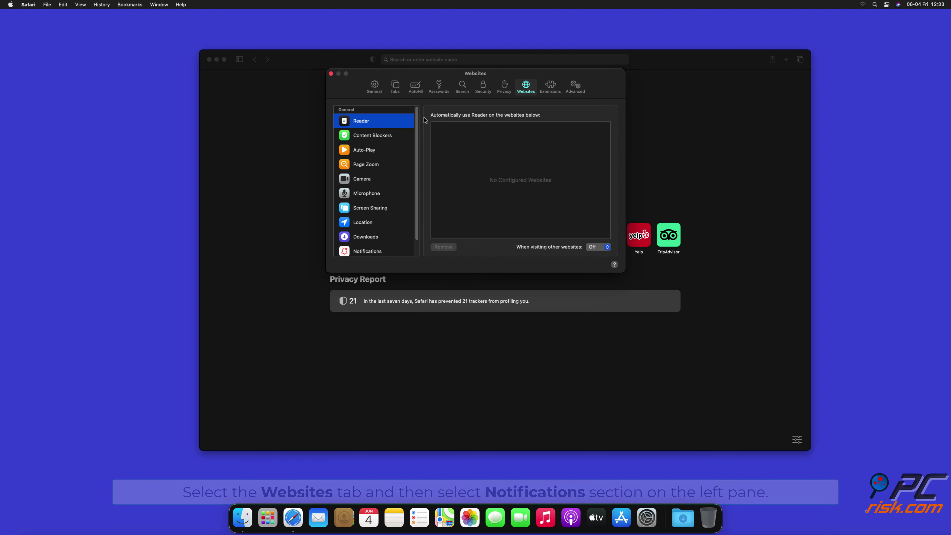
left_click_drag(420, 124, 417, 141)
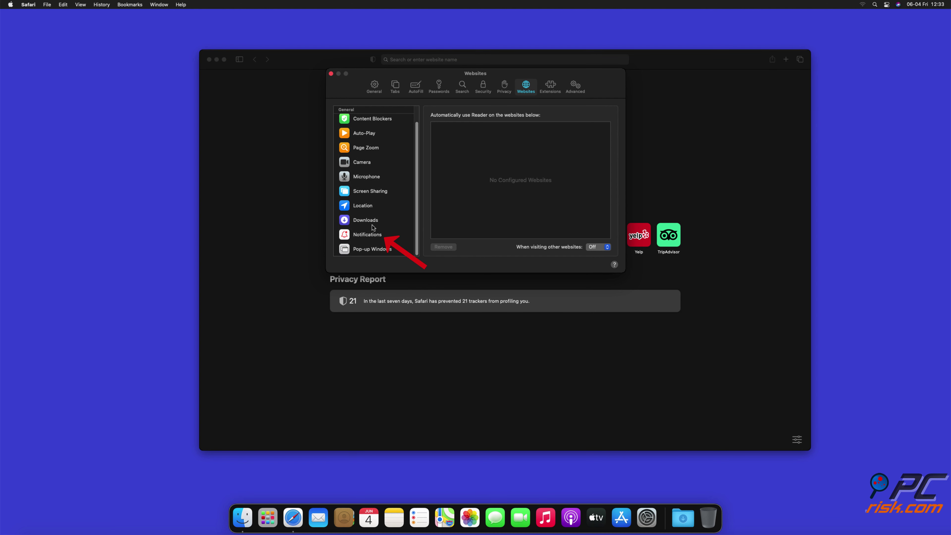
left_click(367, 235)
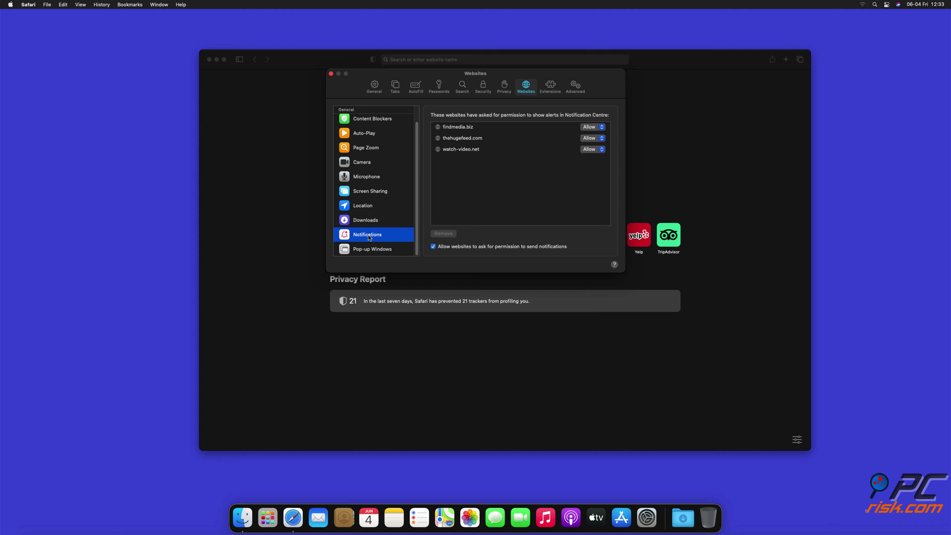
Set findmedia.biz, thehugefeed.com and watch-video.net to Deny, then close Preferences and Safari.
left_click(596, 138)
left_click(591, 158)
left_click(330, 73)
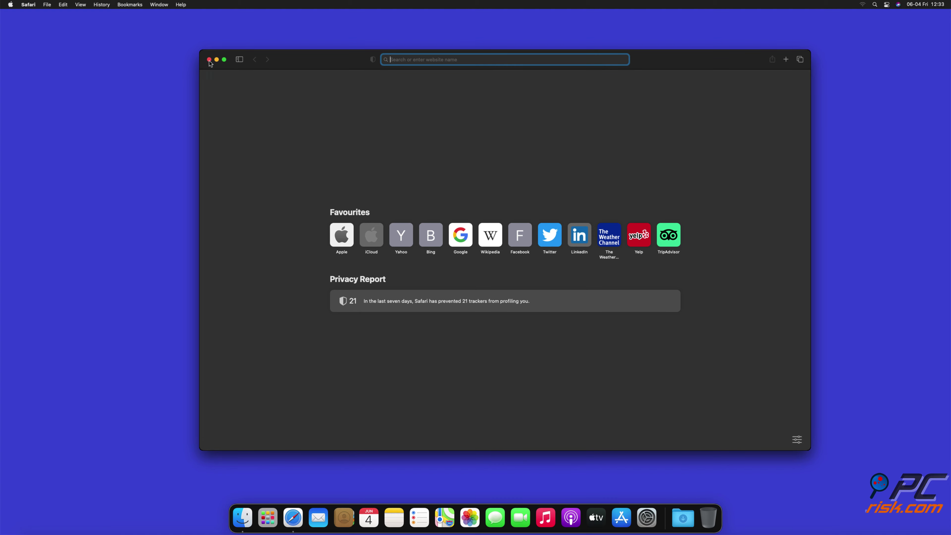
left_click(209, 61)
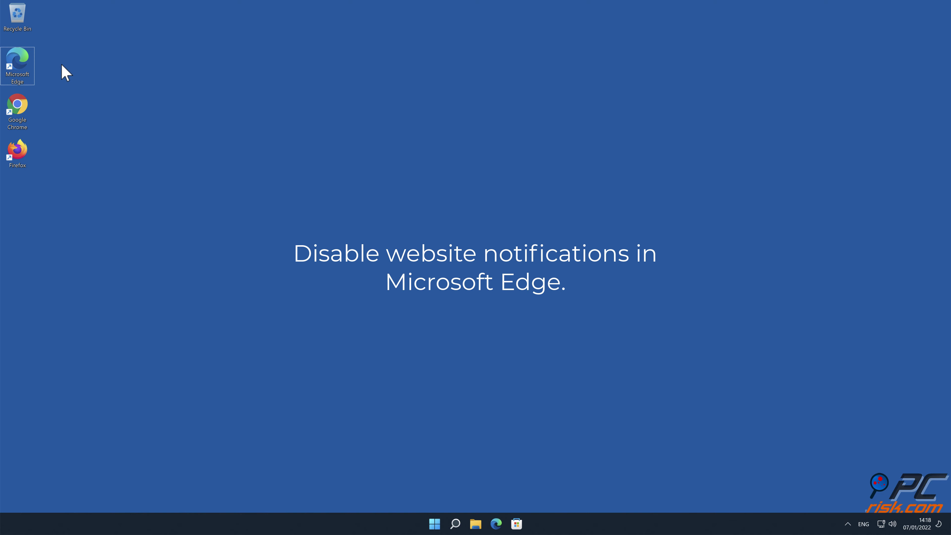
Launch Edge and reach Settings > Cookies and site permissions, scrolled to All permissions.
double_click(22, 67)
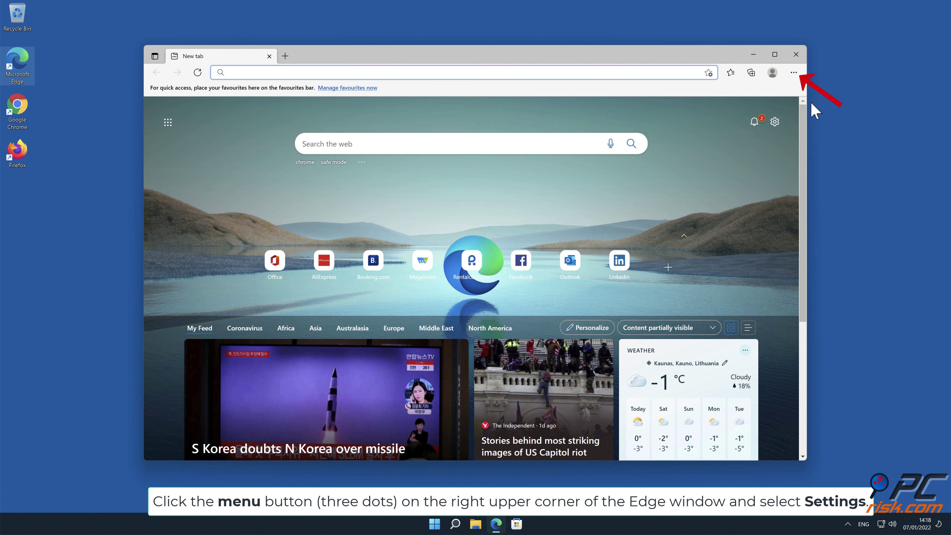
left_click(796, 73)
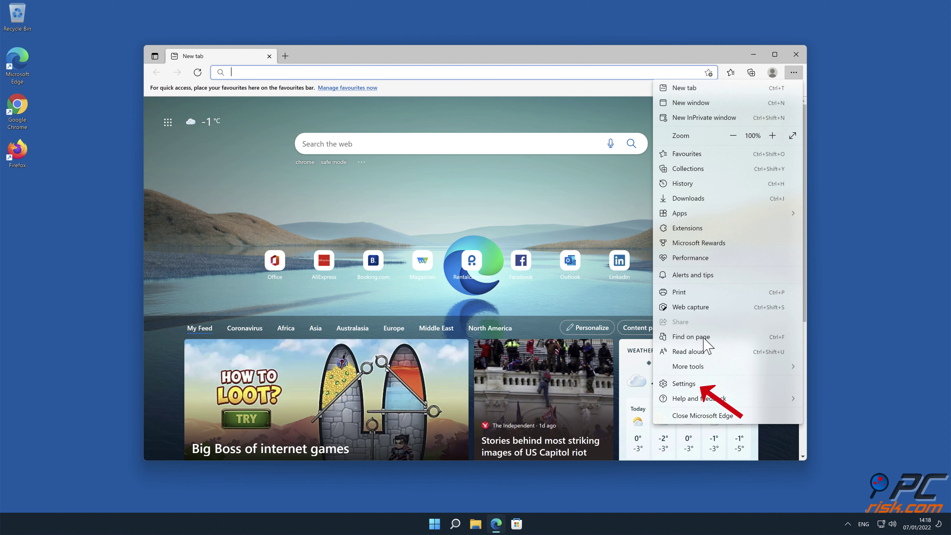
left_click(711, 384)
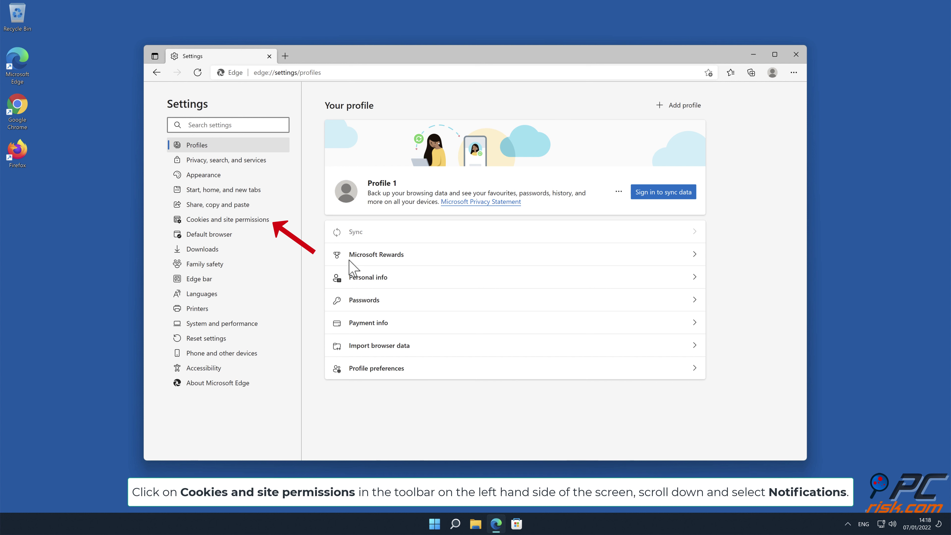
left_click(262, 224)
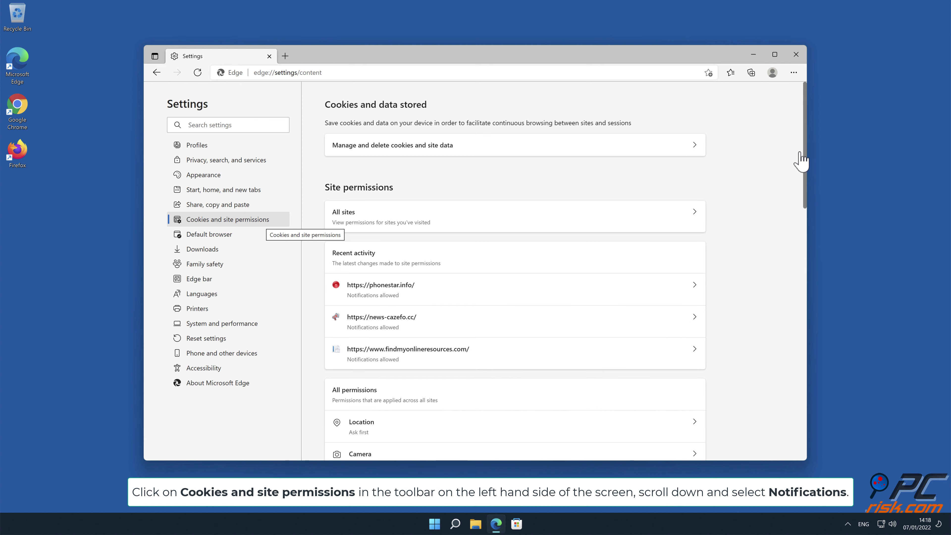
left_click_drag(805, 150, 807, 246)
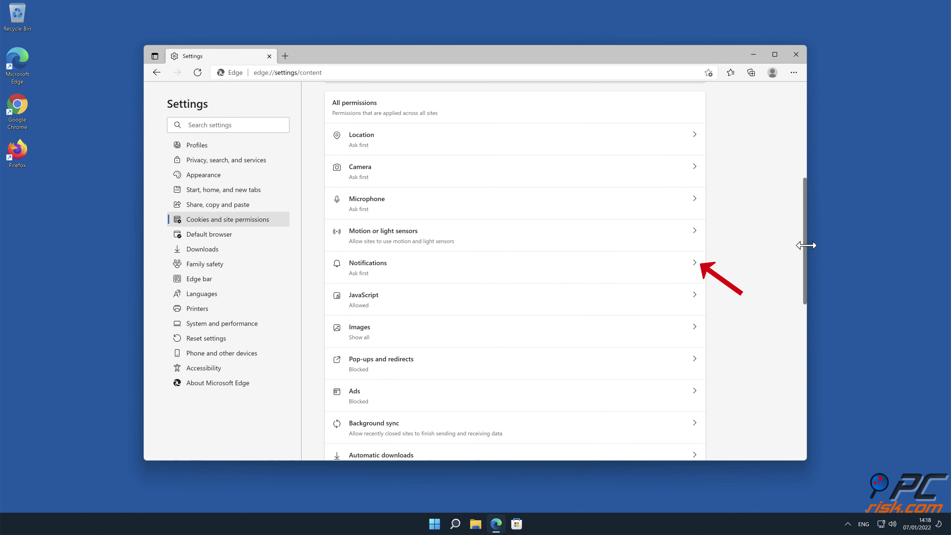
Remove news-cazefo.cc, findmyonlineresources.com and phonestar.info from Notifications > Allow, then close Edge.
left_click(687, 262)
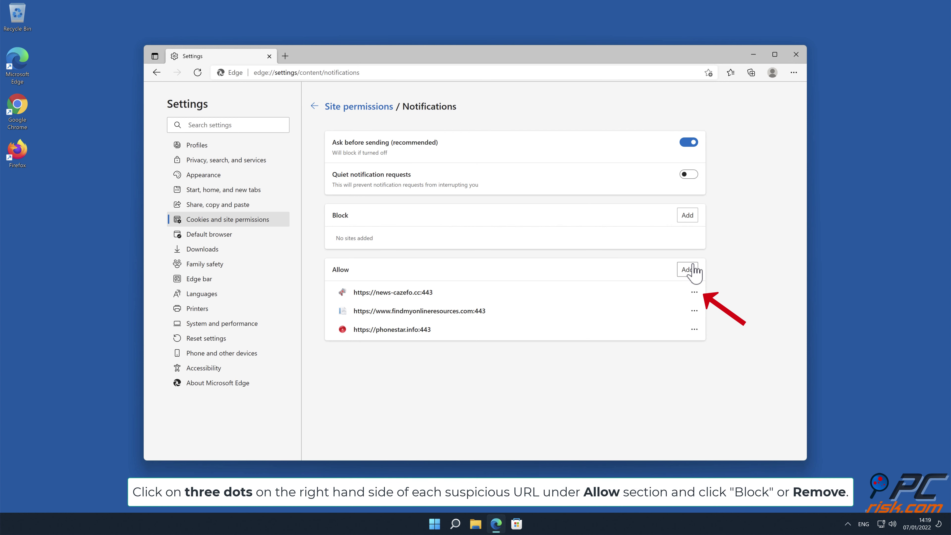
left_click(694, 292)
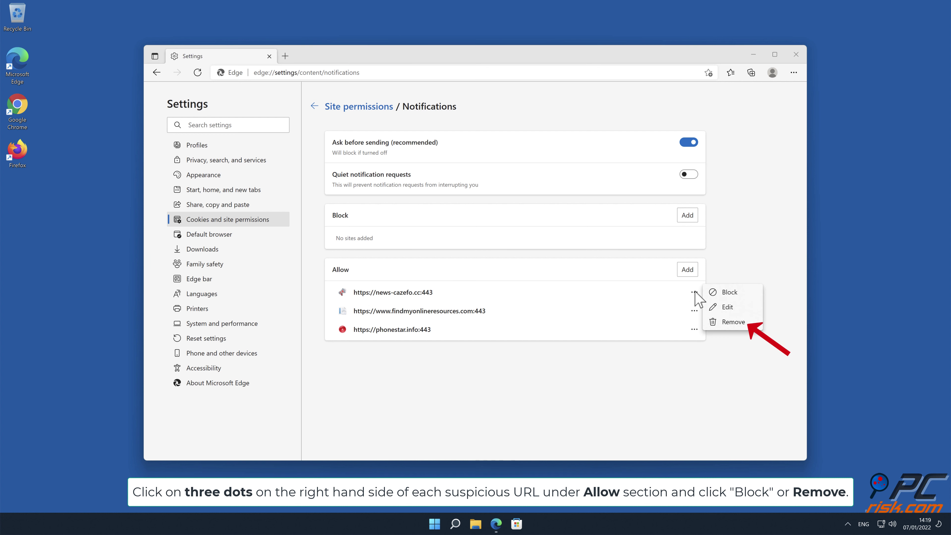
left_click(734, 323)
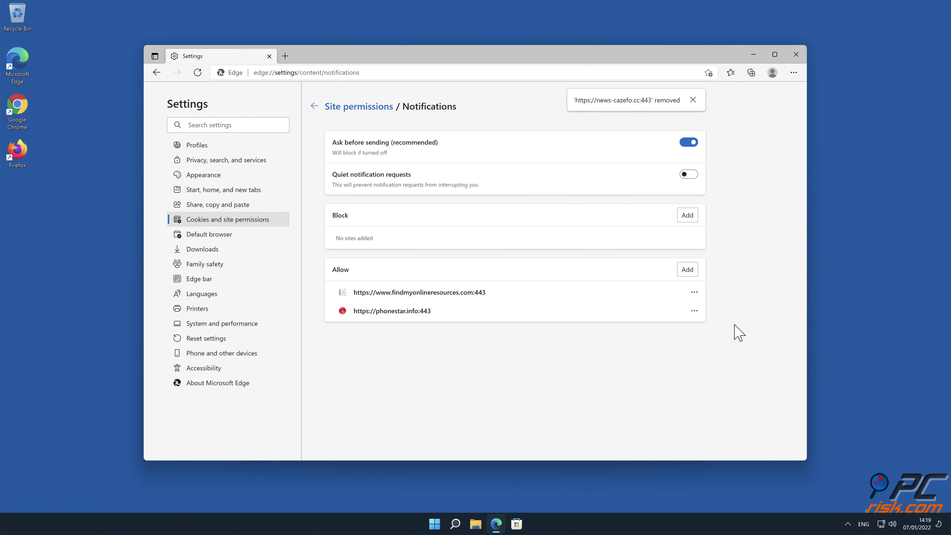
left_click(694, 292)
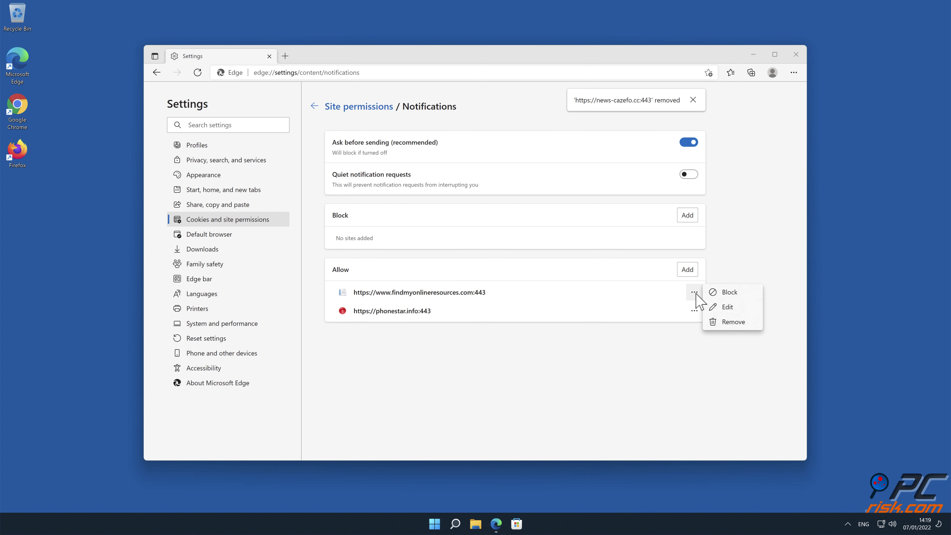
left_click(734, 323)
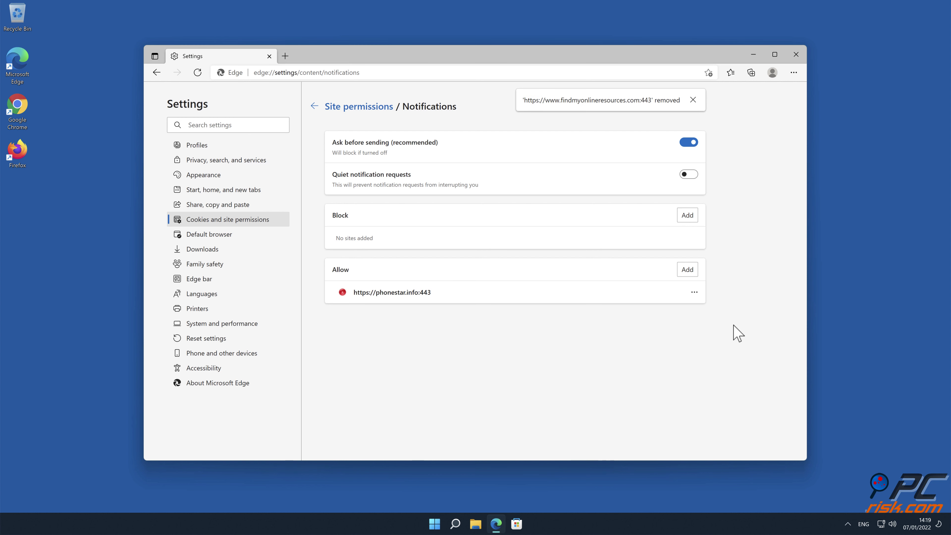
left_click(695, 292)
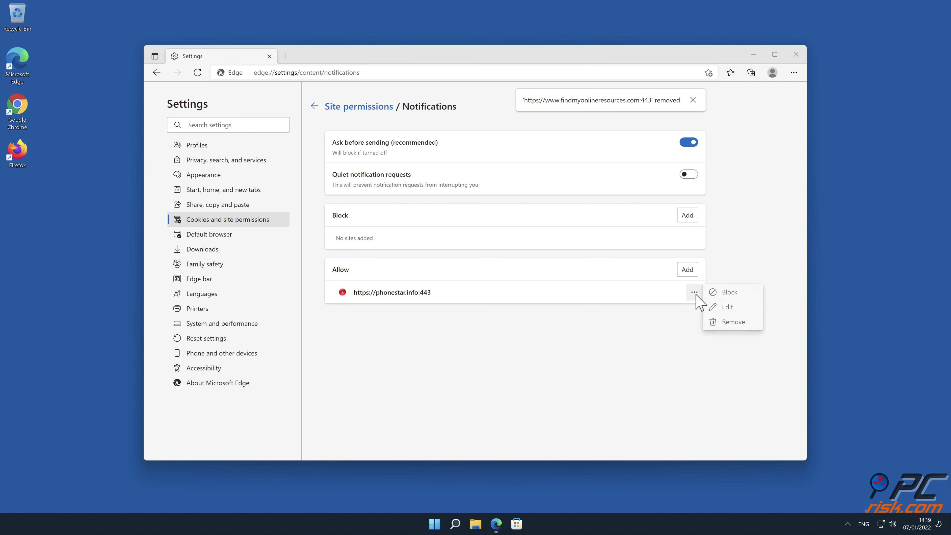
left_click(726, 322)
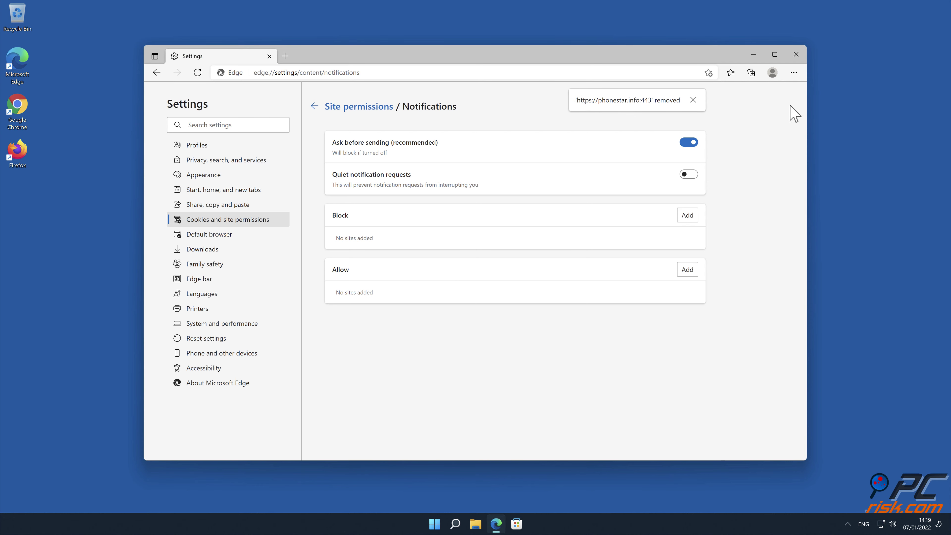
left_click(797, 55)
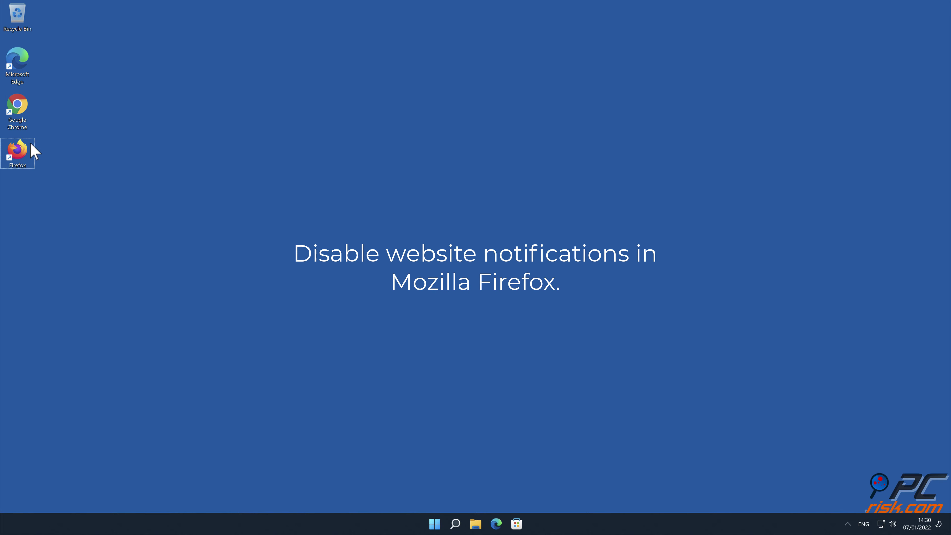
Launch Firefox and open the Notifications permission settings under Privacy & Security.
double_click(15, 153)
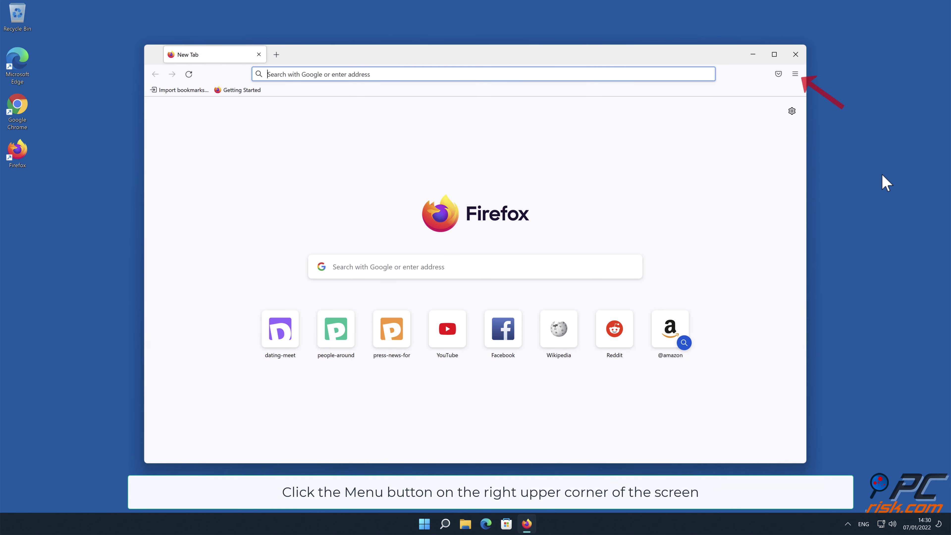
left_click(795, 74)
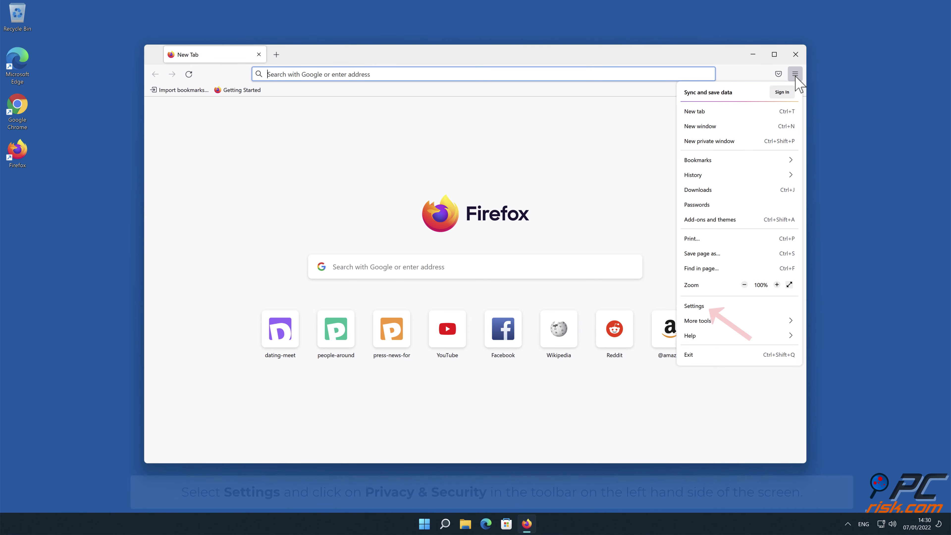
left_click(744, 306)
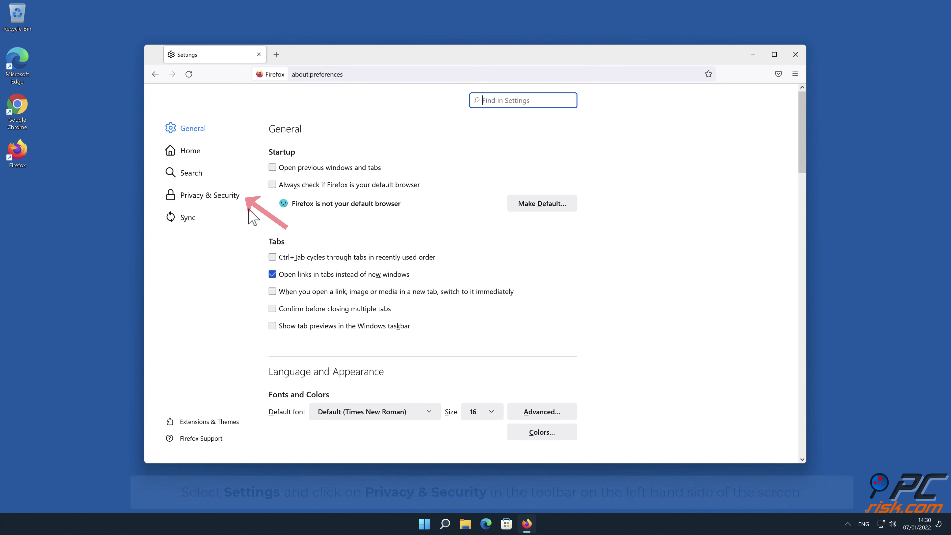
left_click(222, 194)
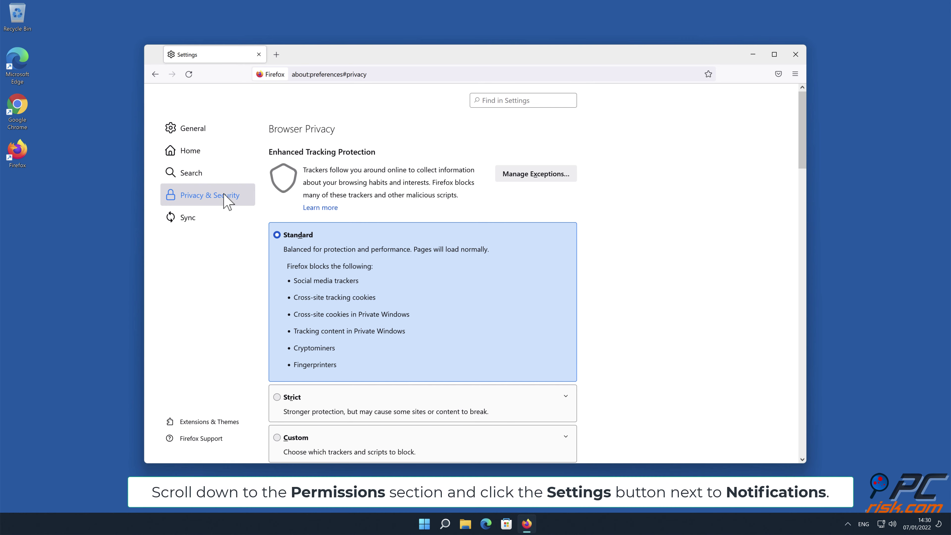
left_click_drag(801, 127, 801, 304)
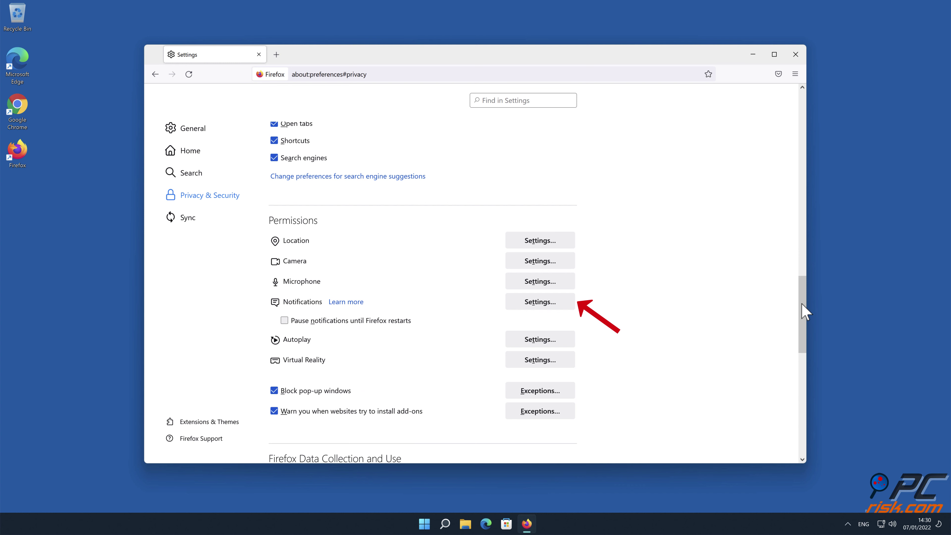
left_click(565, 304)
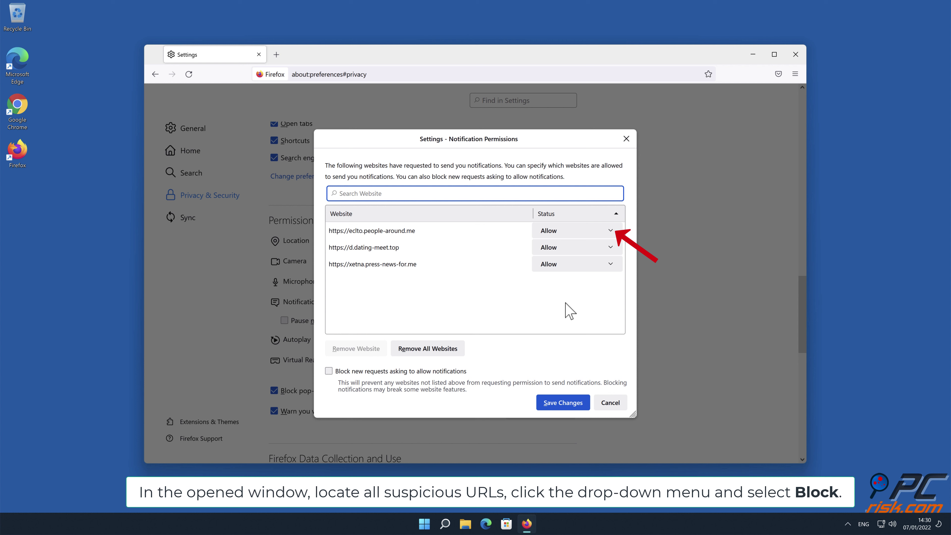
left_click(609, 231)
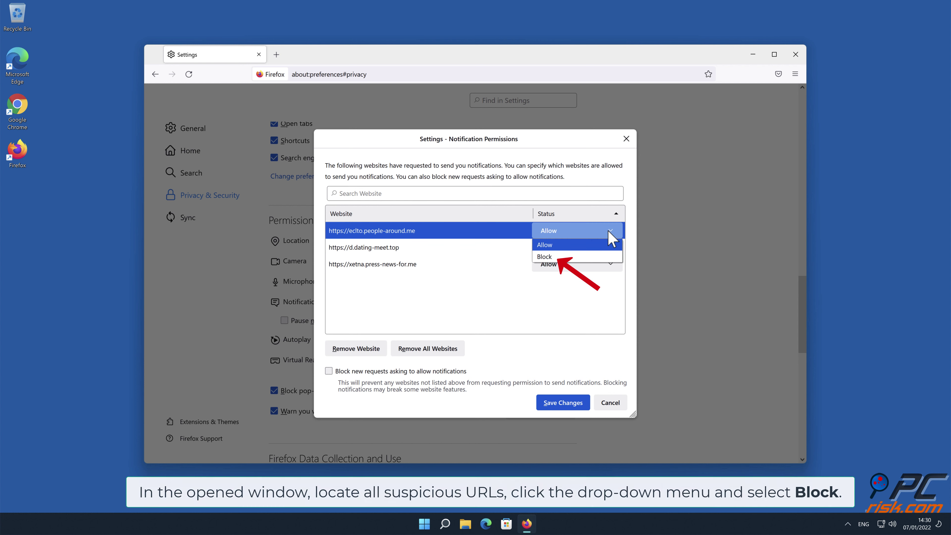